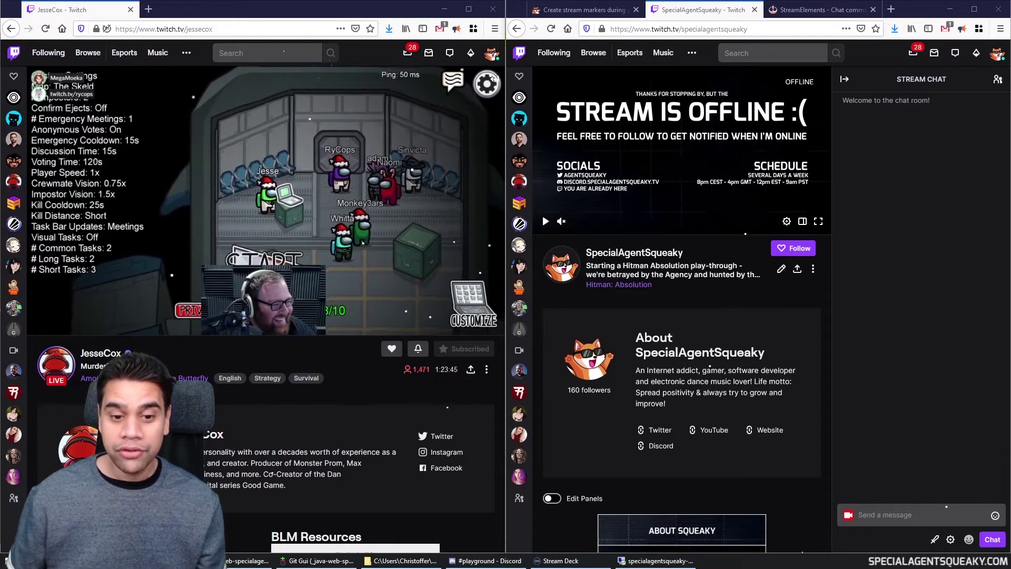
- Send !mark in Twitch chat, then open Discord's marker link to the broadcast at 1h23m54s
mouse_move(258, 212)
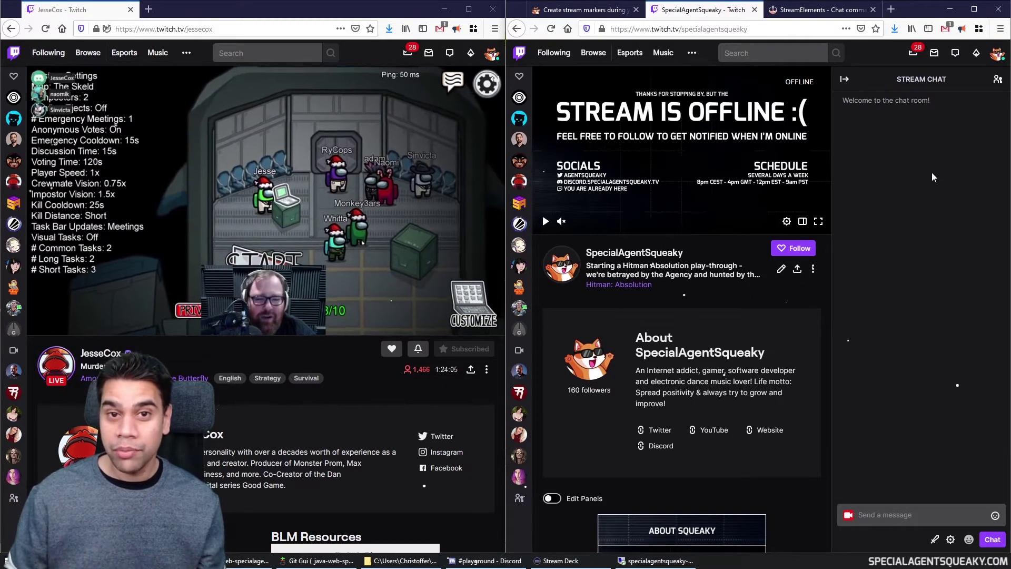
click(896, 514)
text(Im)
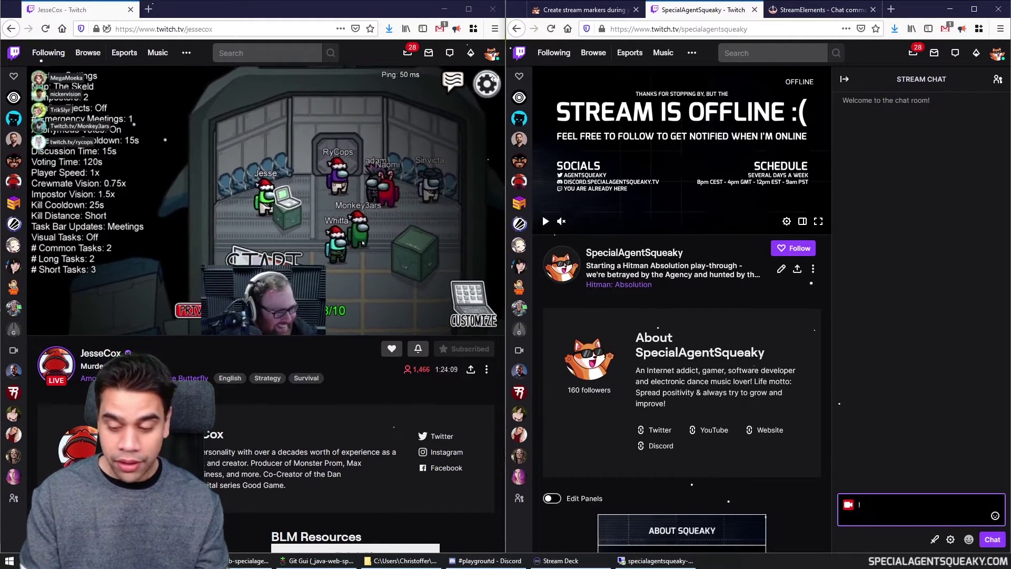
text(ark)
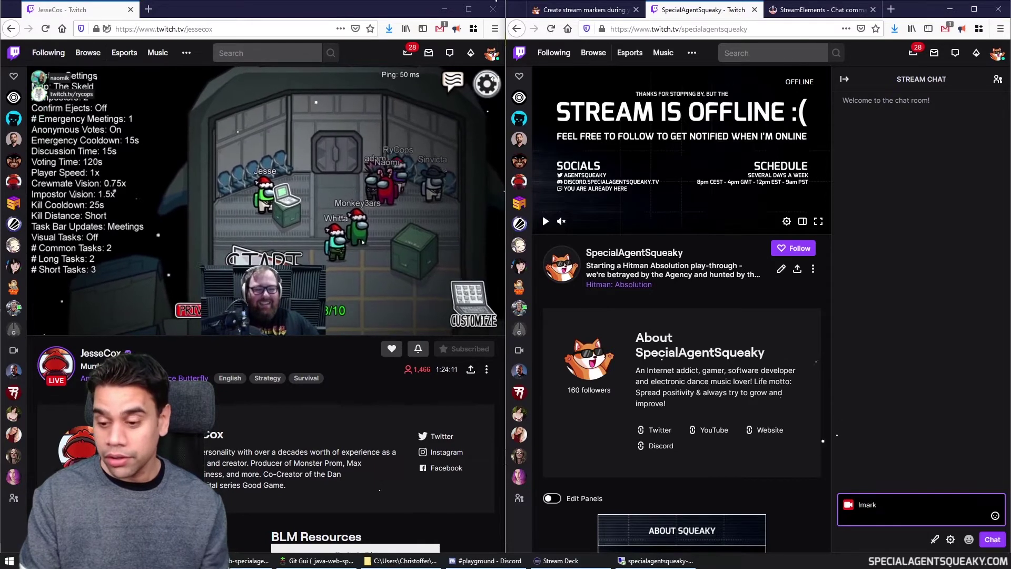
key(Return)
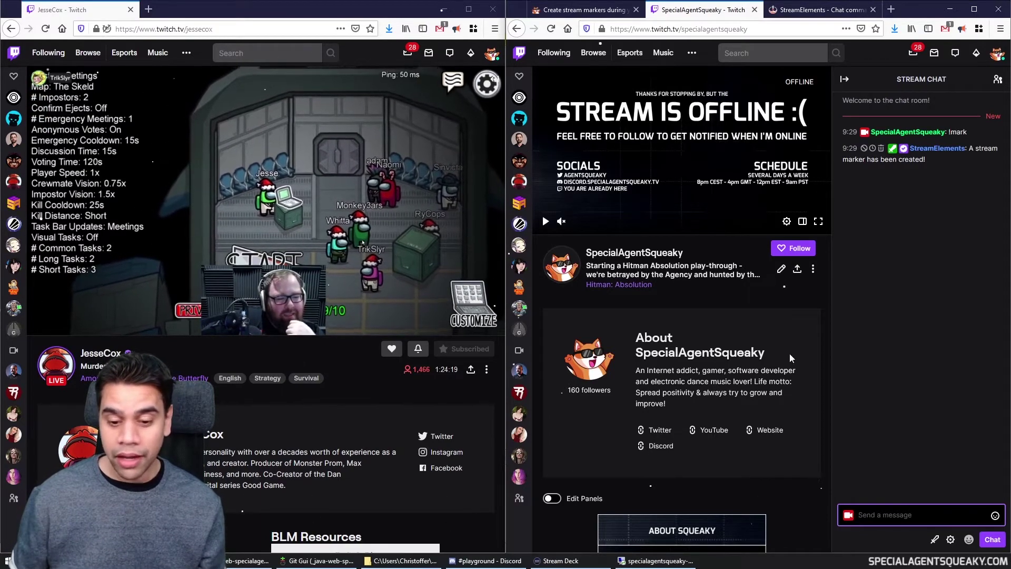
click(480, 562)
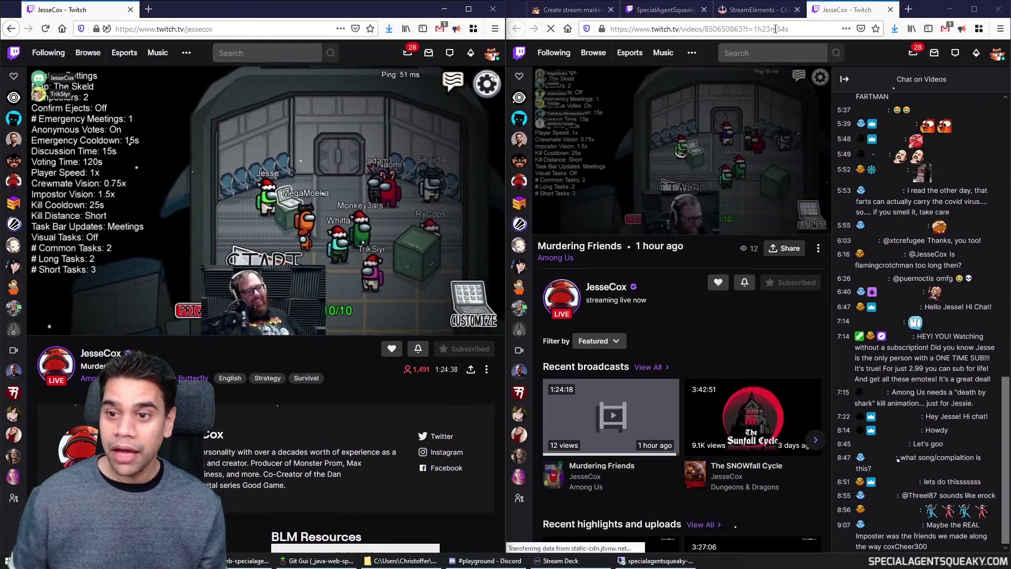
click(756, 29)
- Highlight the t=1h23m54s timestamp in the video address, then switch to the stream marker tool page
double_click(756, 29)
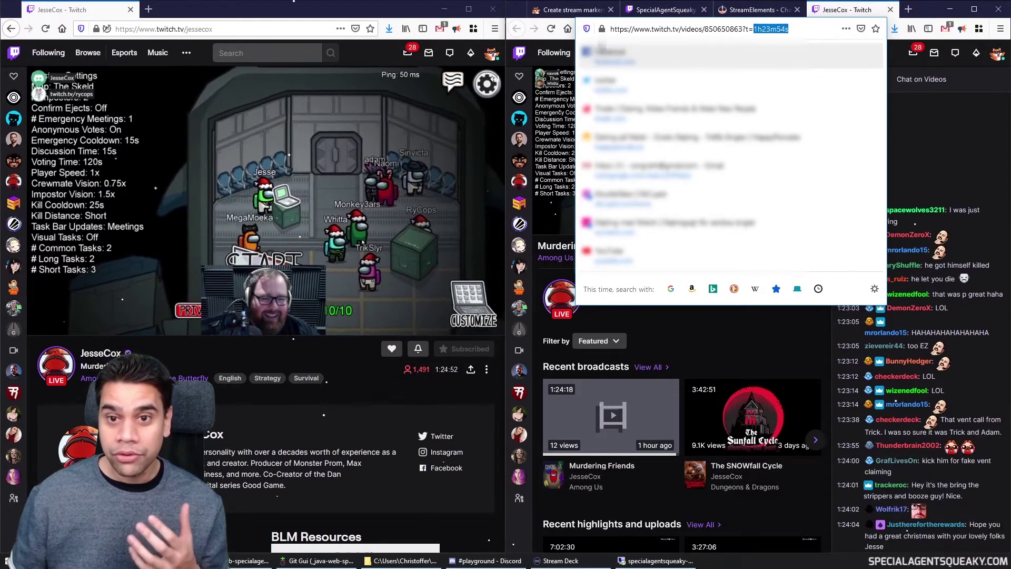
click(594, 11)
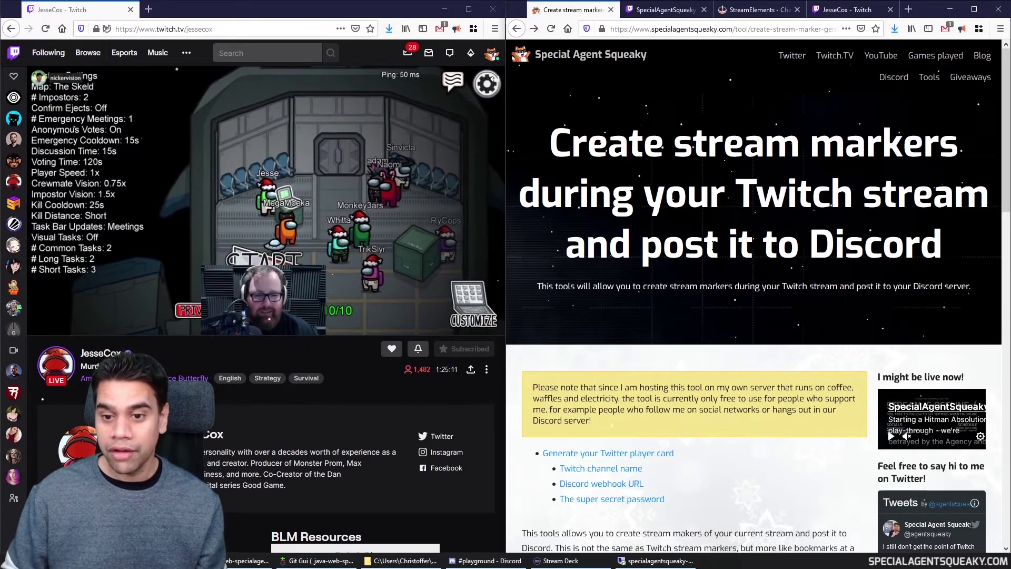
- Maximize the browser and replace the Twitch channel name SpecialAgentSqueaky with jessecox
click(975, 10)
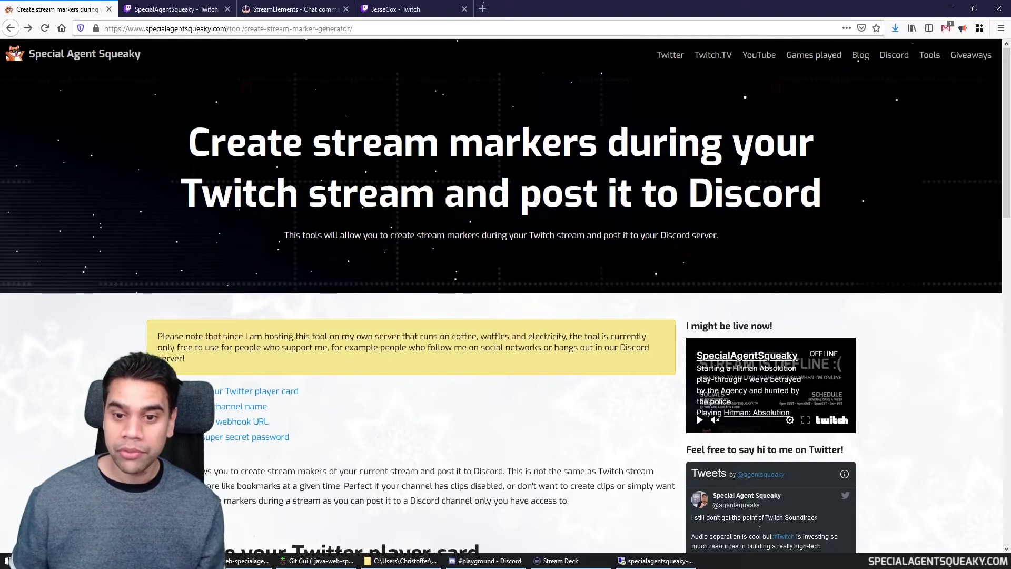
scroll(408, 253, down, 4)
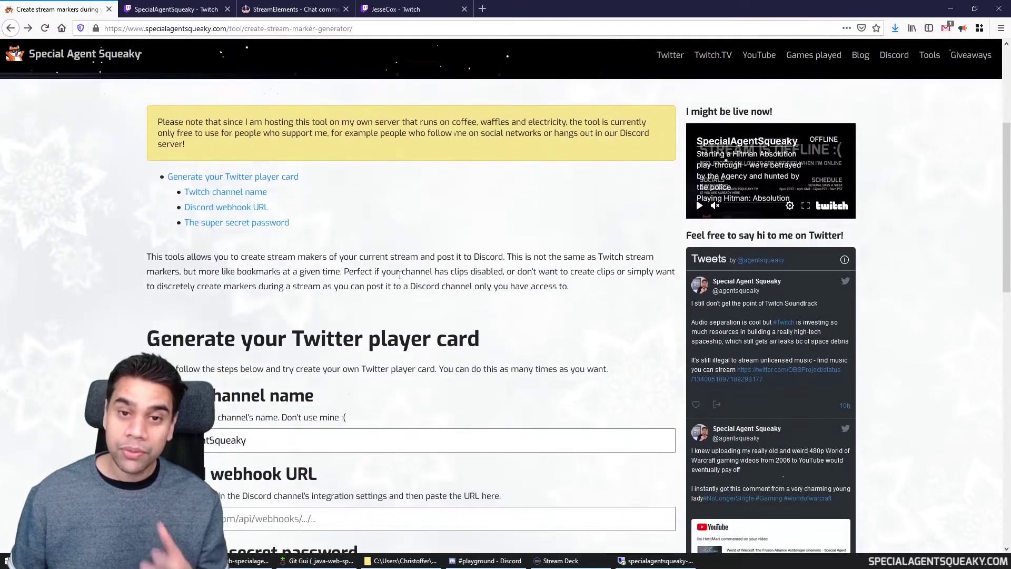
scroll(168, 284, down, 3)
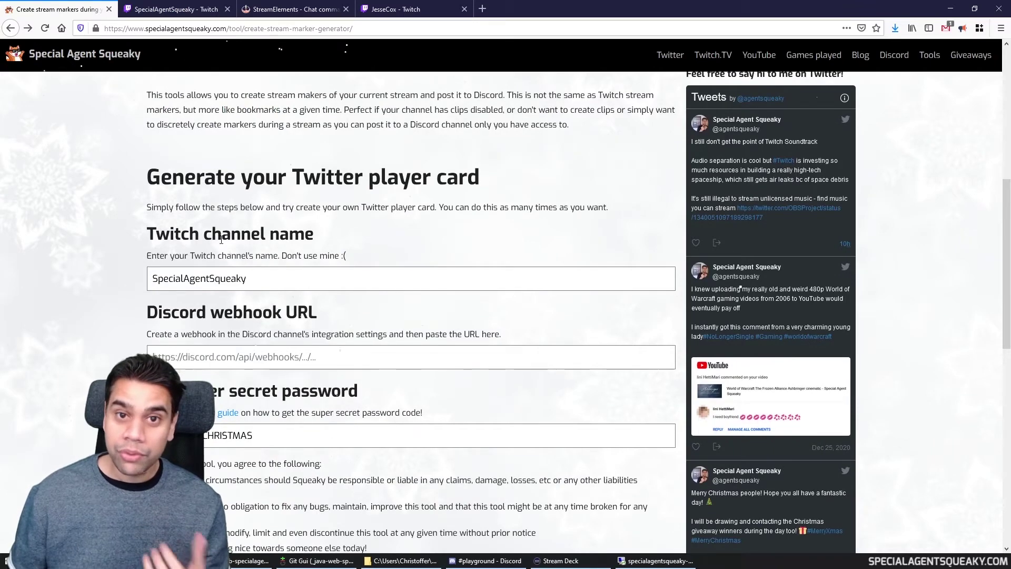
scroll(161, 239, down, 1)
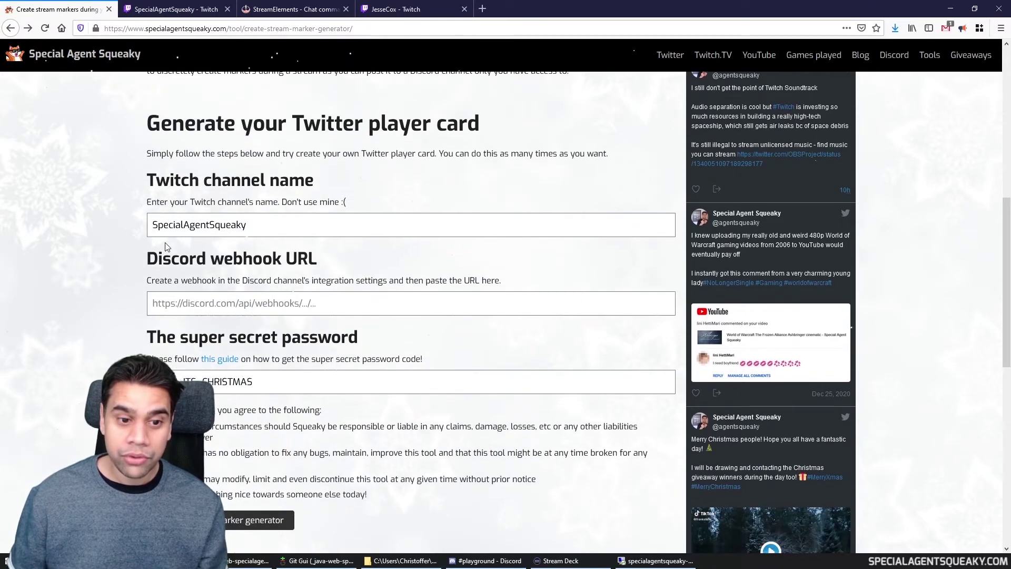
drag(253, 225, 106, 230)
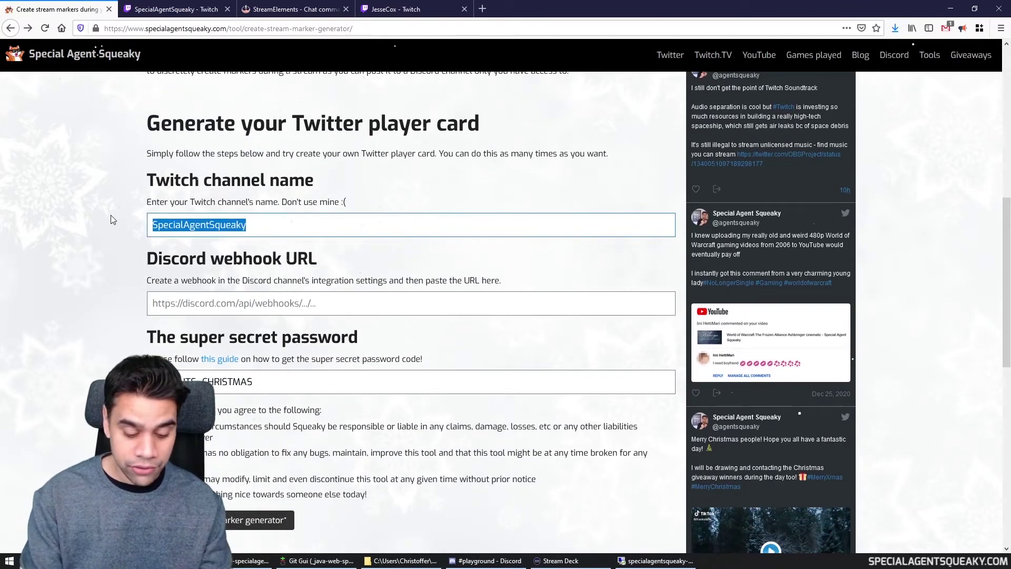
text(jessex)
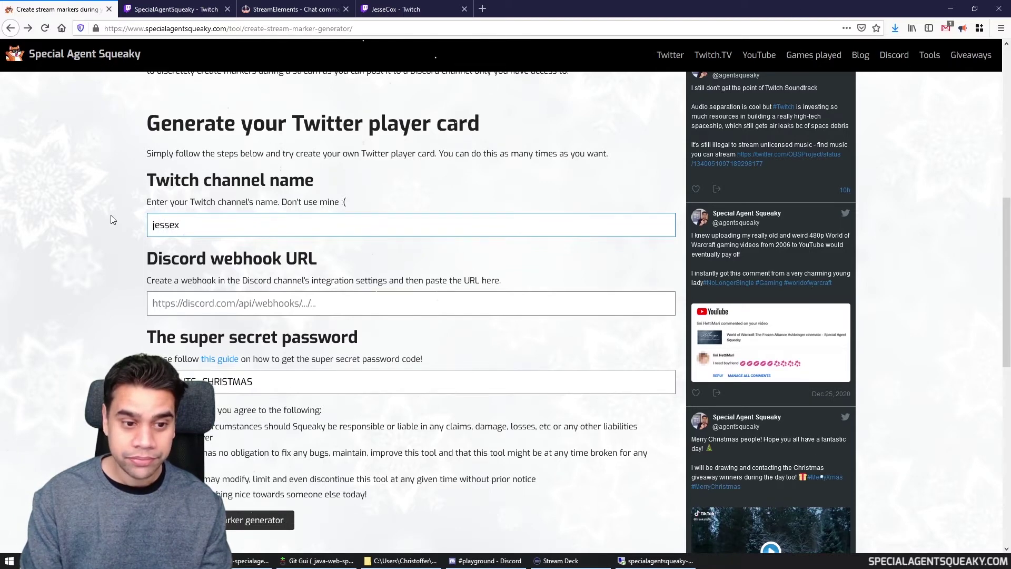
key(BackSpace)
text(cox)
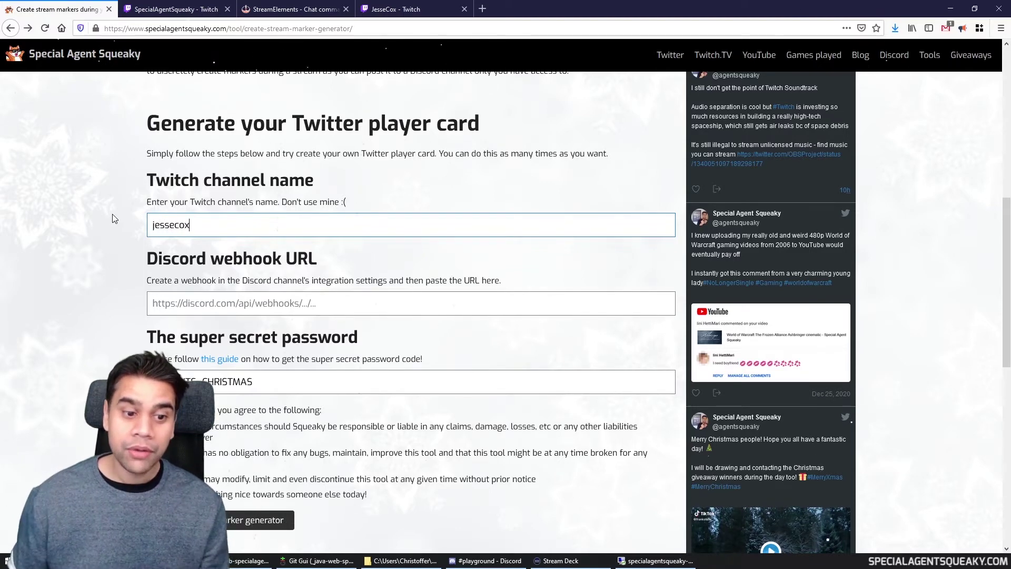
drag(177, 265, 281, 269)
click(286, 269)
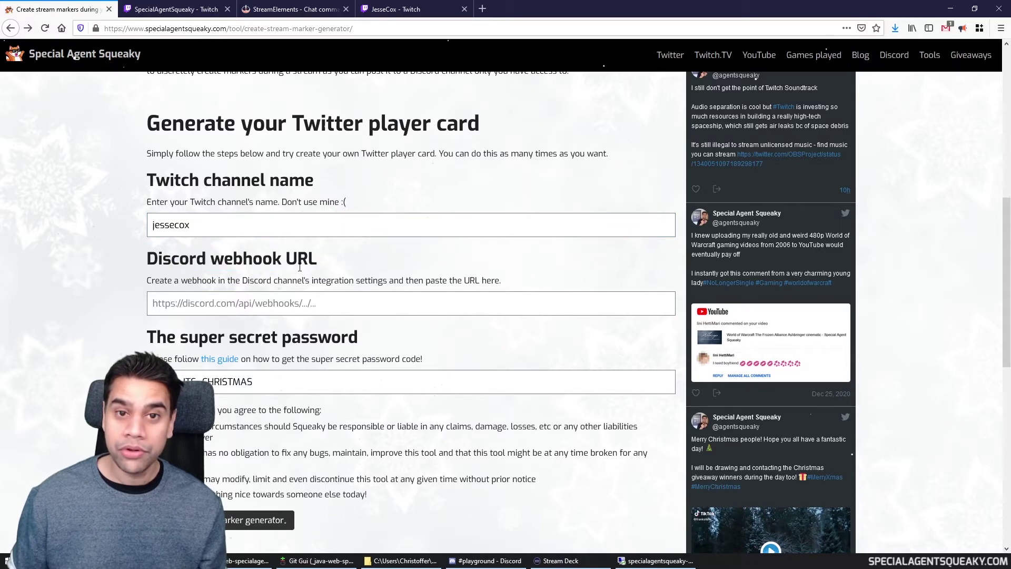
- Open the Demo webhook in #playground's Integrations > Webhooks settings in Discord and copy its URL
click(477, 564)
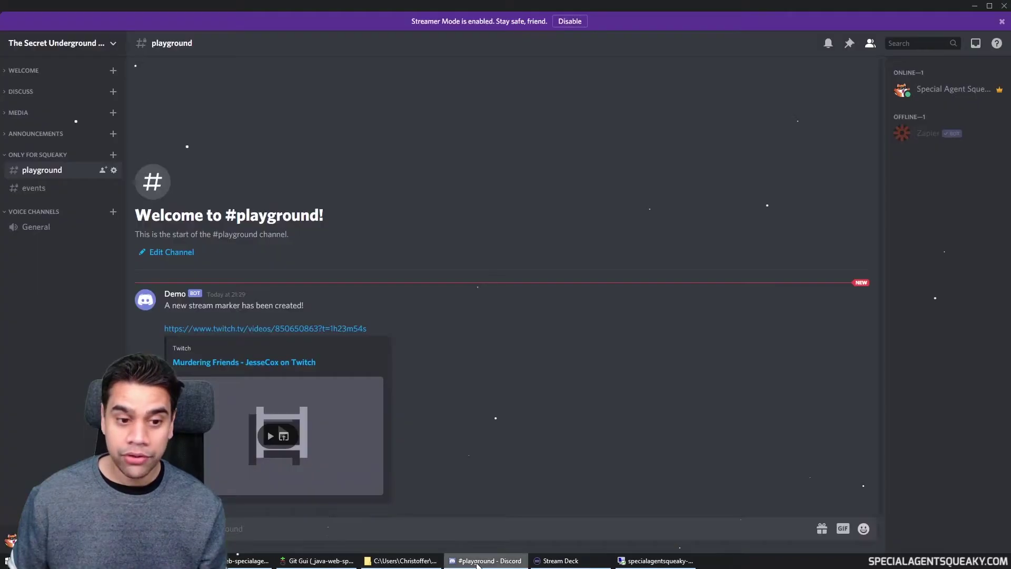
right_click(52, 176)
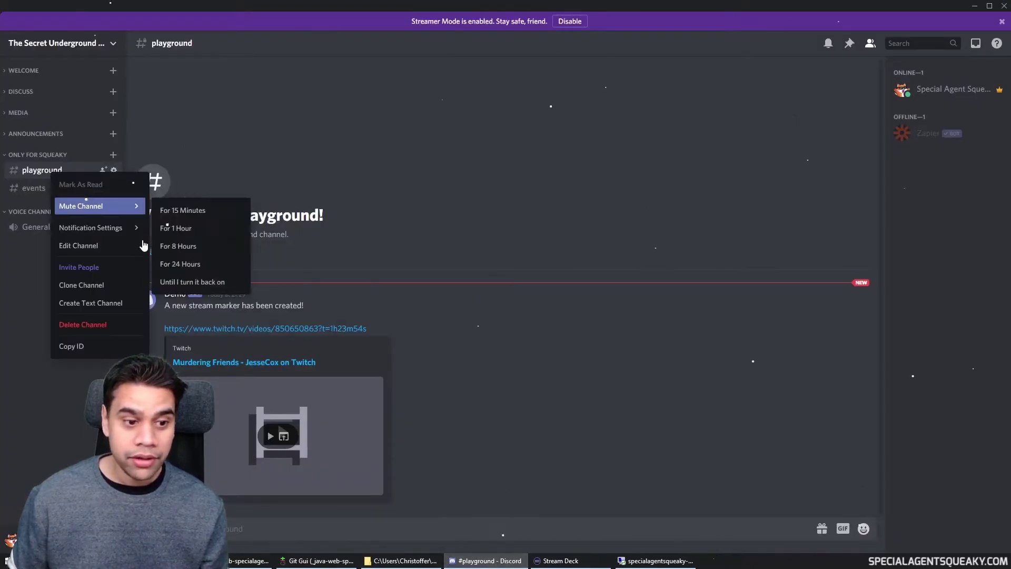
click(99, 250)
click(253, 118)
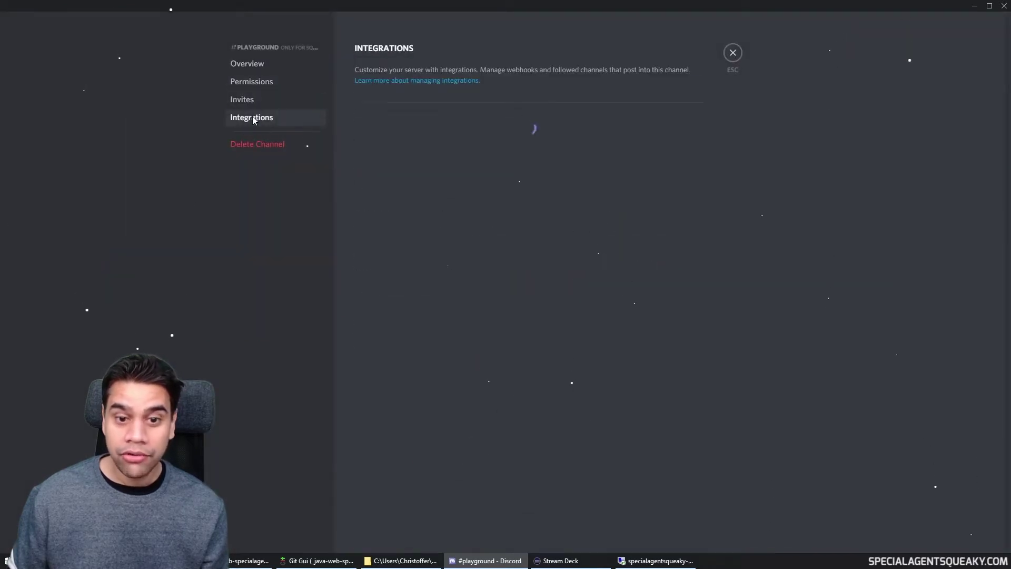
click(433, 150)
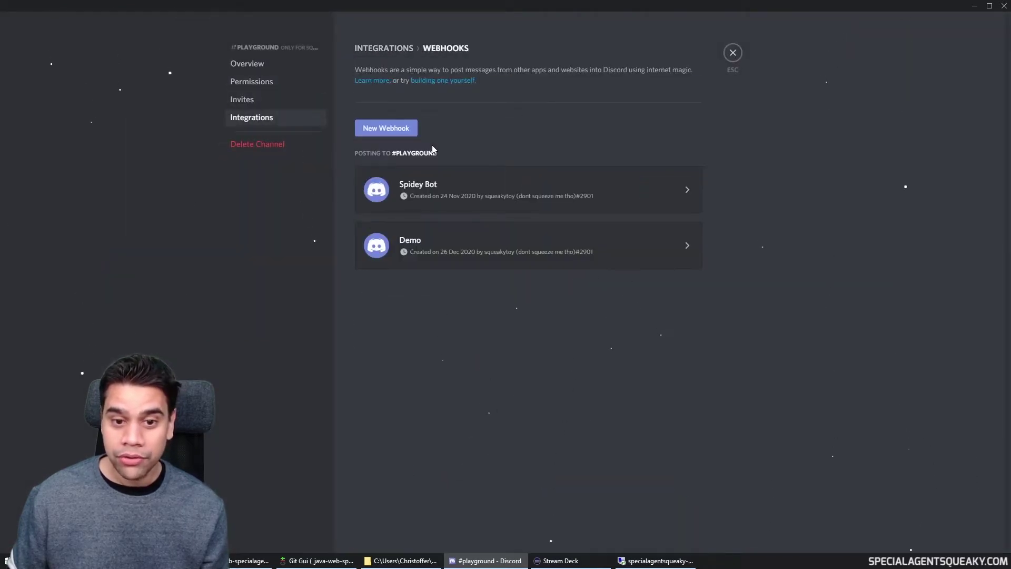
click(484, 248)
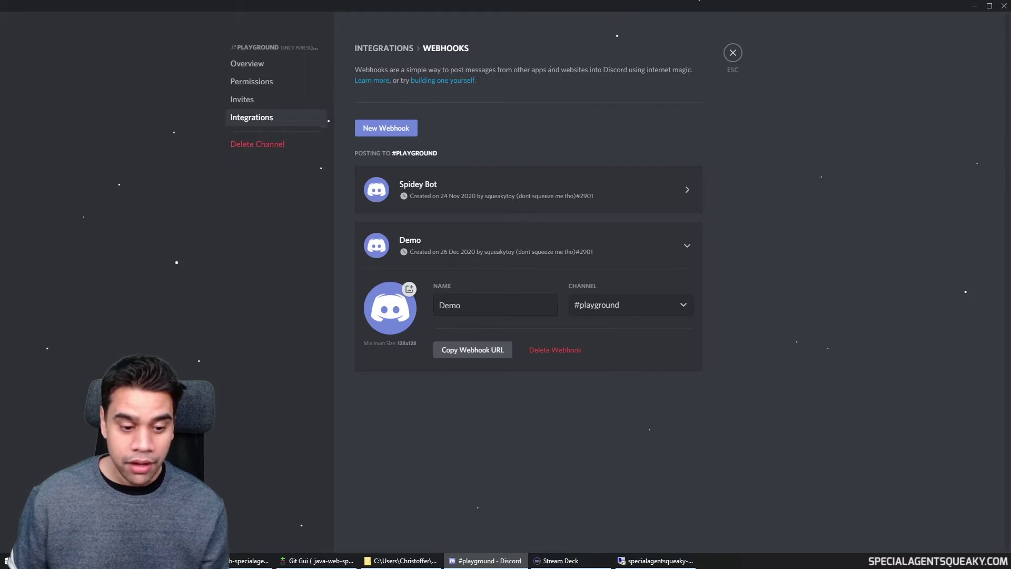
key(alt+Tab)
- Paste the copied Discord webhook URL into the generator's webhook field
click(216, 310)
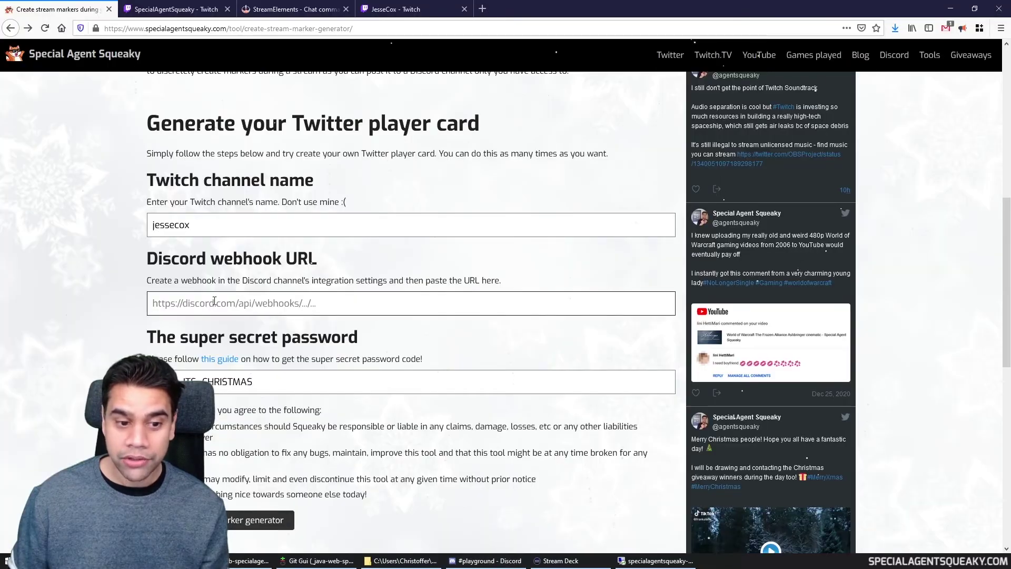
right_click(224, 308)
click(253, 351)
scroll(253, 350, down, 2)
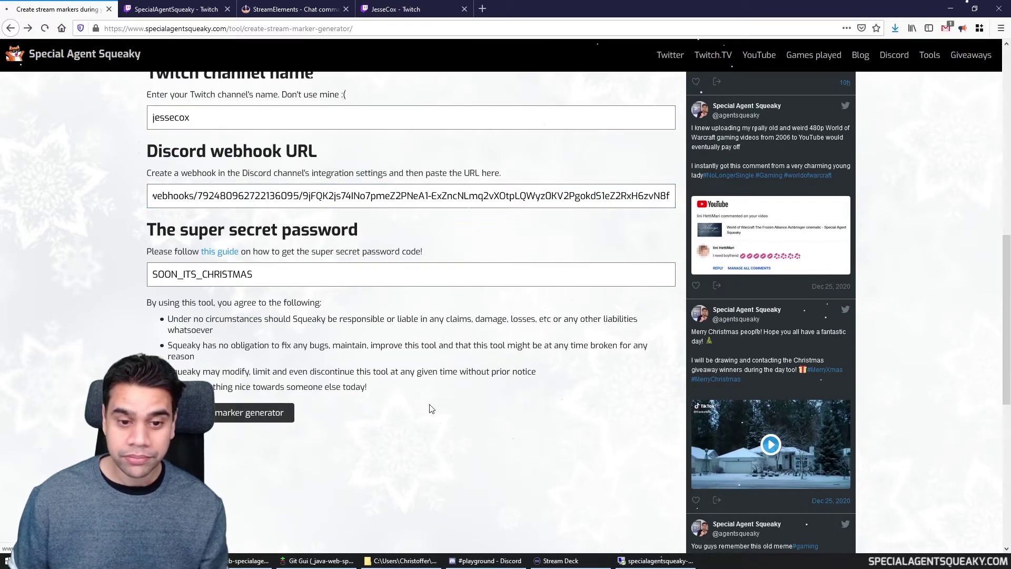
- Submit the generator and review its Stream Deck, StreamElements, Nightbot and Streamlabs OBS command URLs
key(Return)
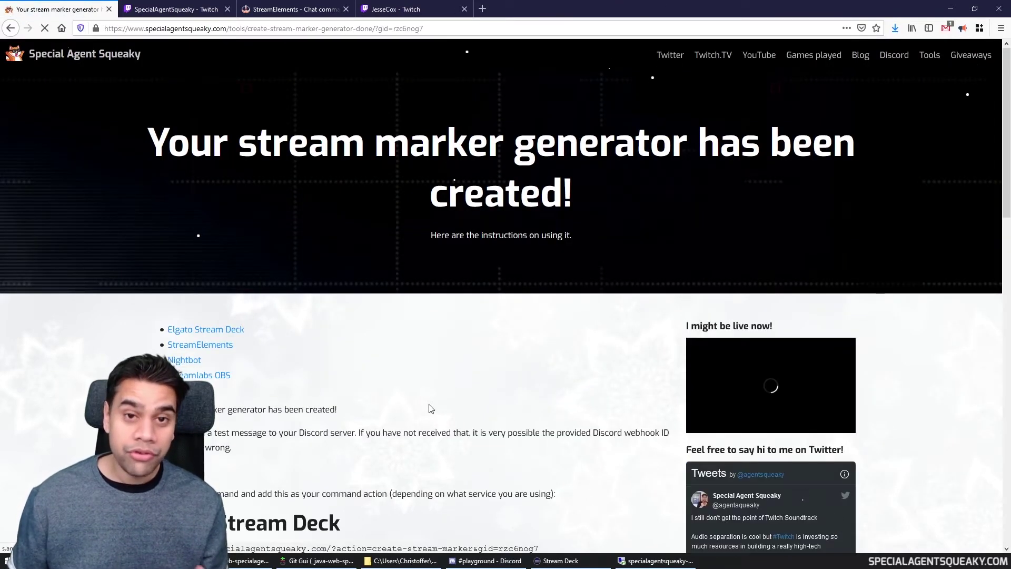
scroll(432, 409, down, 4)
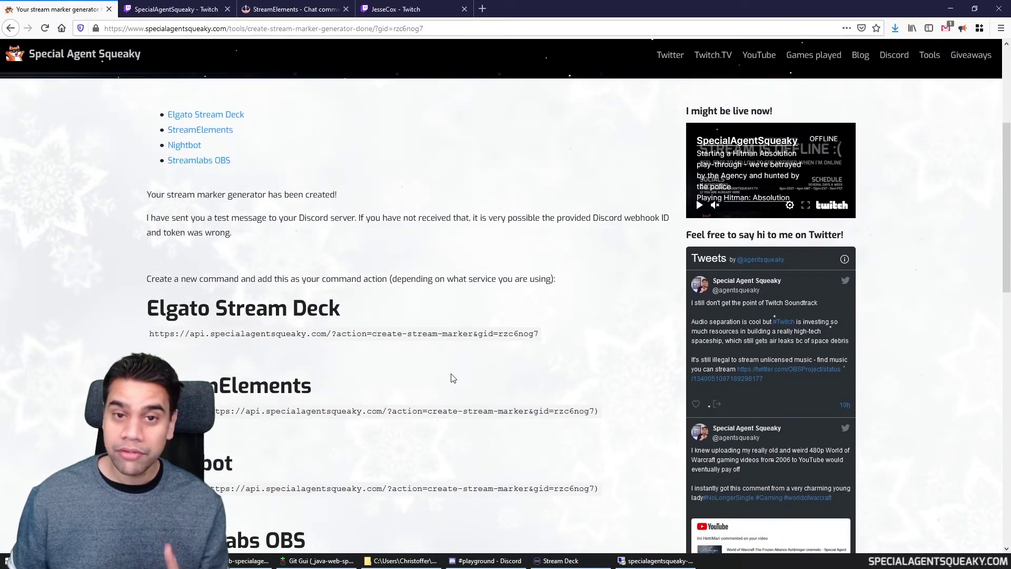
scroll(417, 373, down, 2)
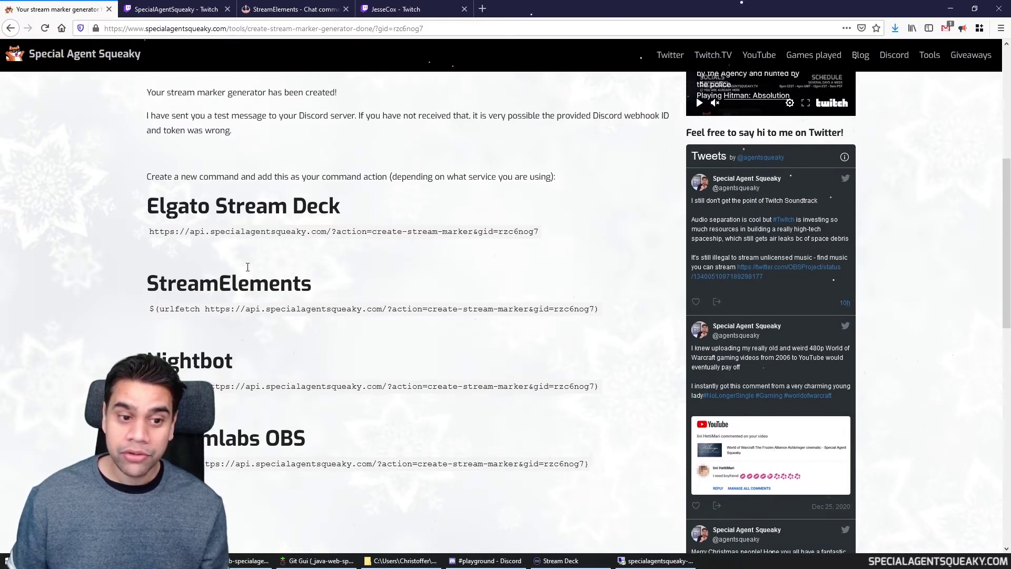
scroll(165, 274, up, 1)
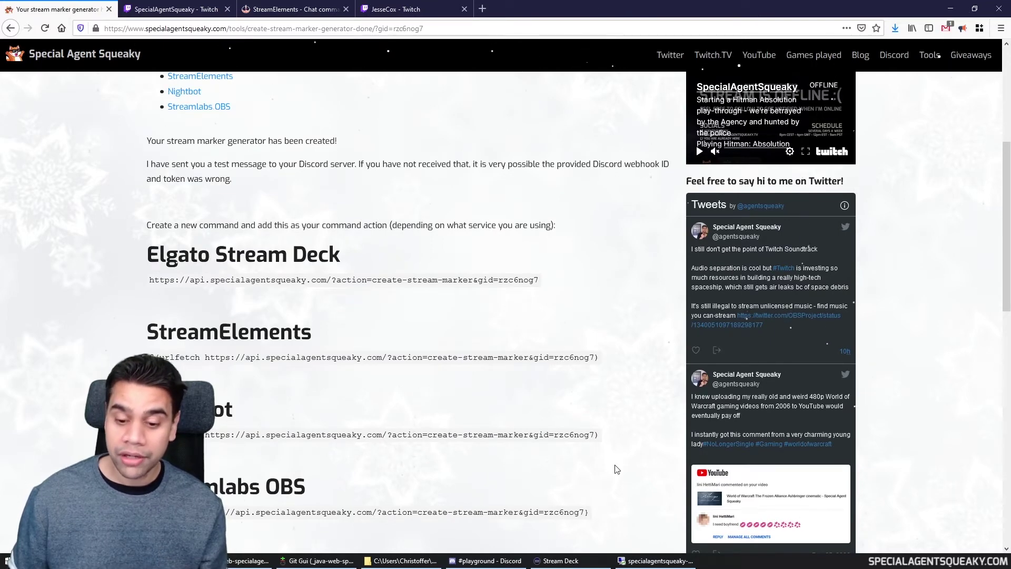
click(580, 561)
drag(578, 119, 568, 92)
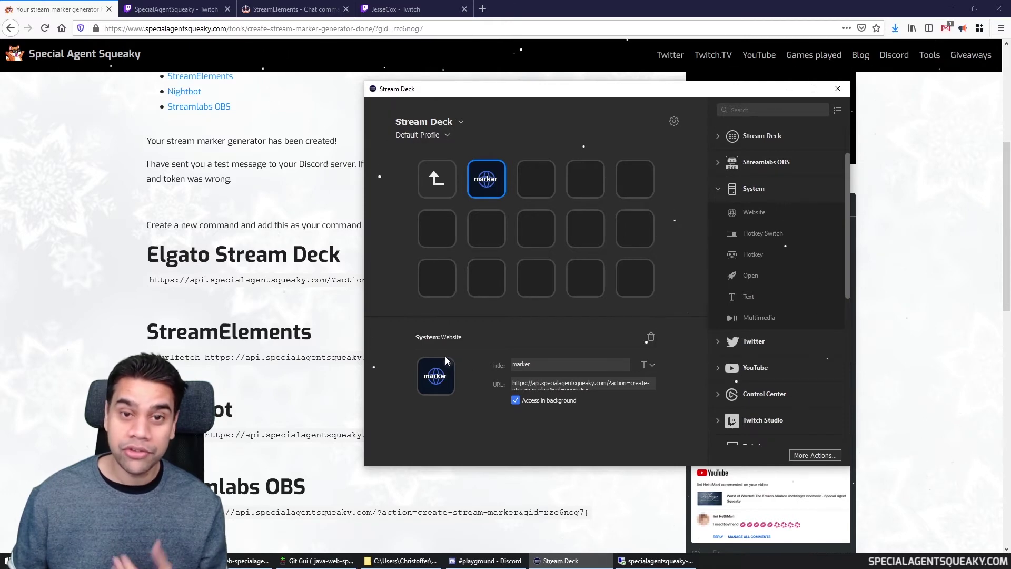
click(229, 310)
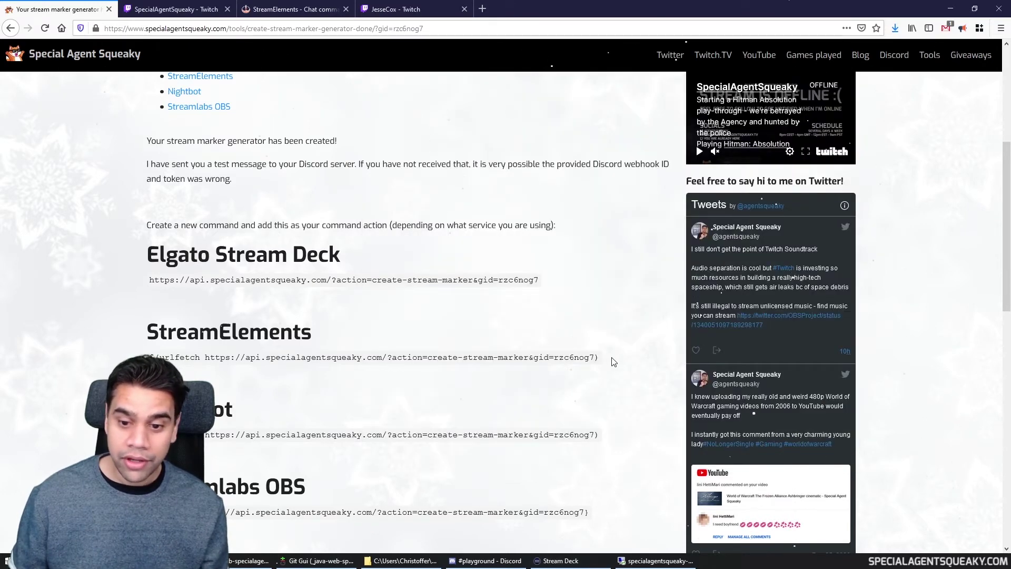
- Create a StreamElements command named mark2 with the copied urlfetch marker line as its response
drag(592, 358, 133, 355)
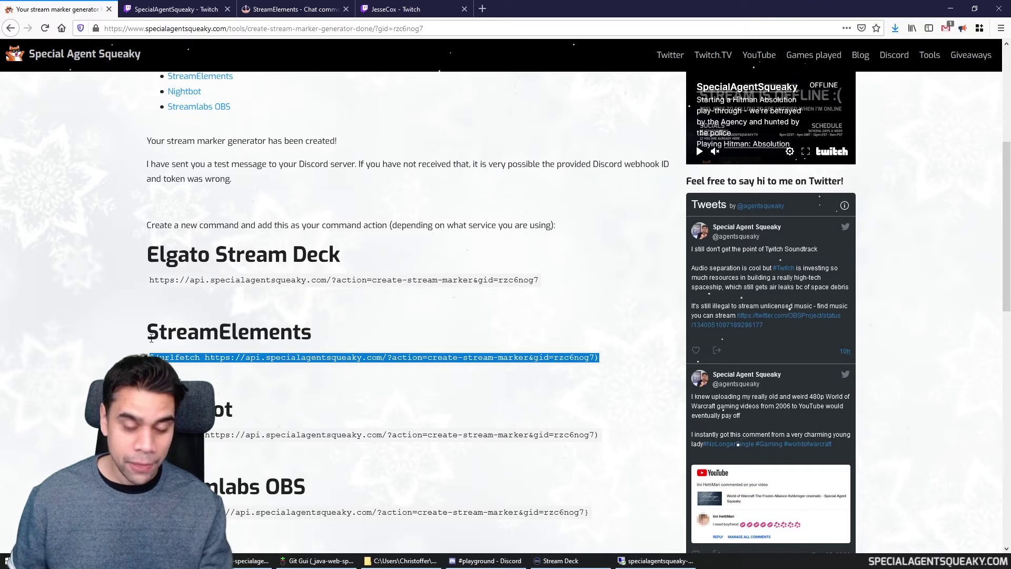
click(293, 12)
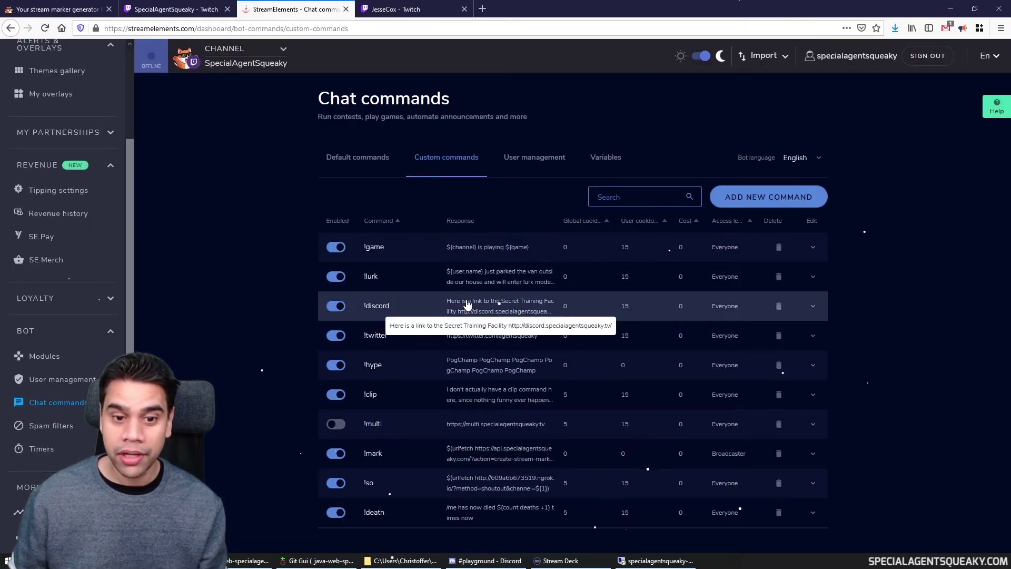
click(769, 203)
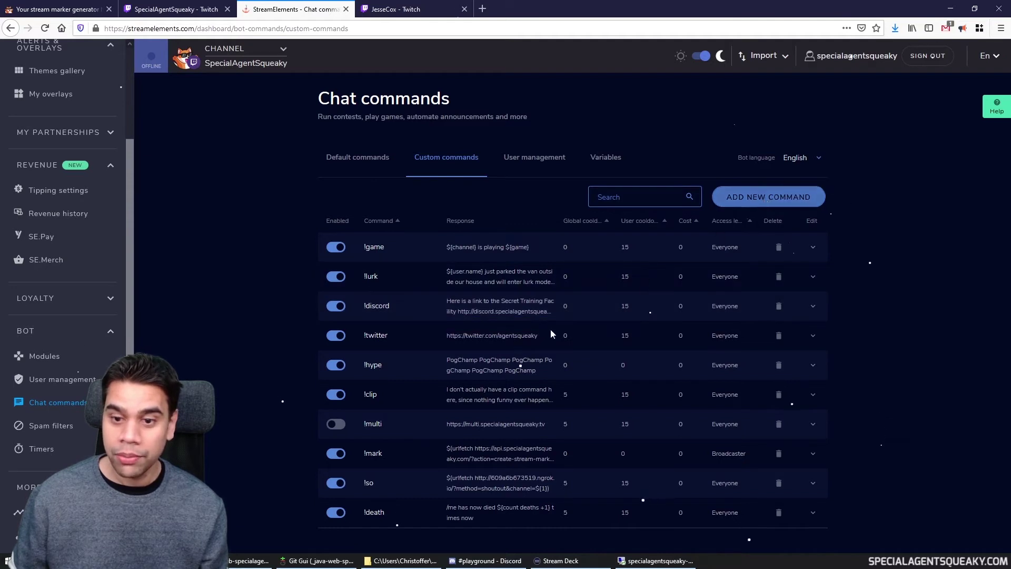
click(505, 333)
text(mark)
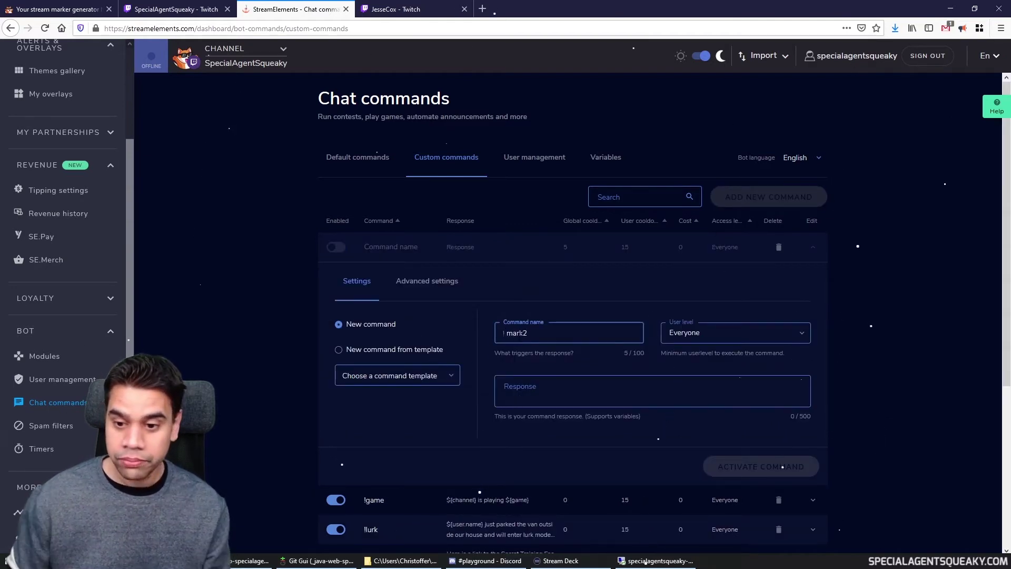
text(2)
key(Tab)
key(ctrl+v)
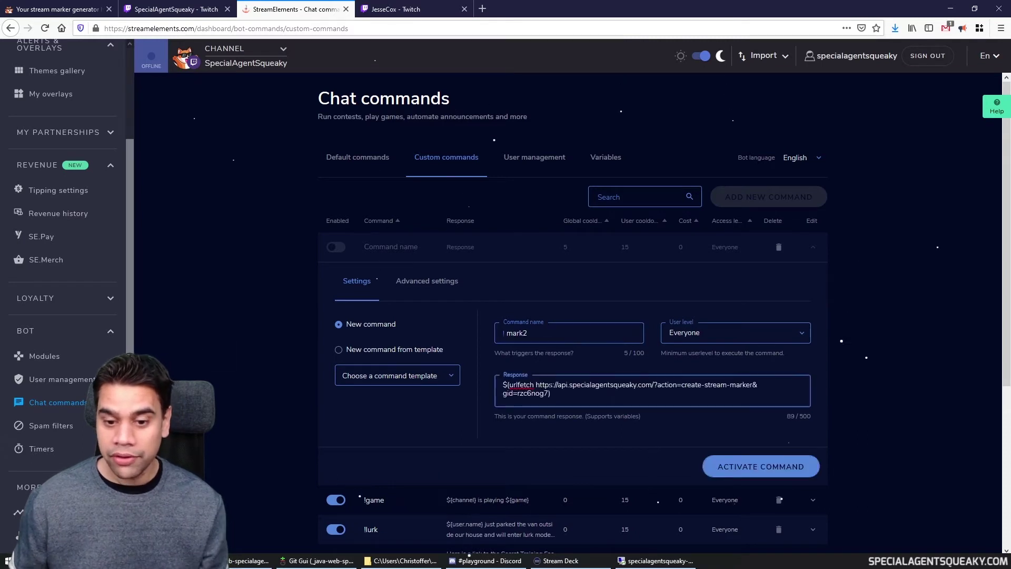
- Restrict !mark2 to the Broadcaster user level and activate the command
click(704, 337)
scroll(704, 364, down, 3)
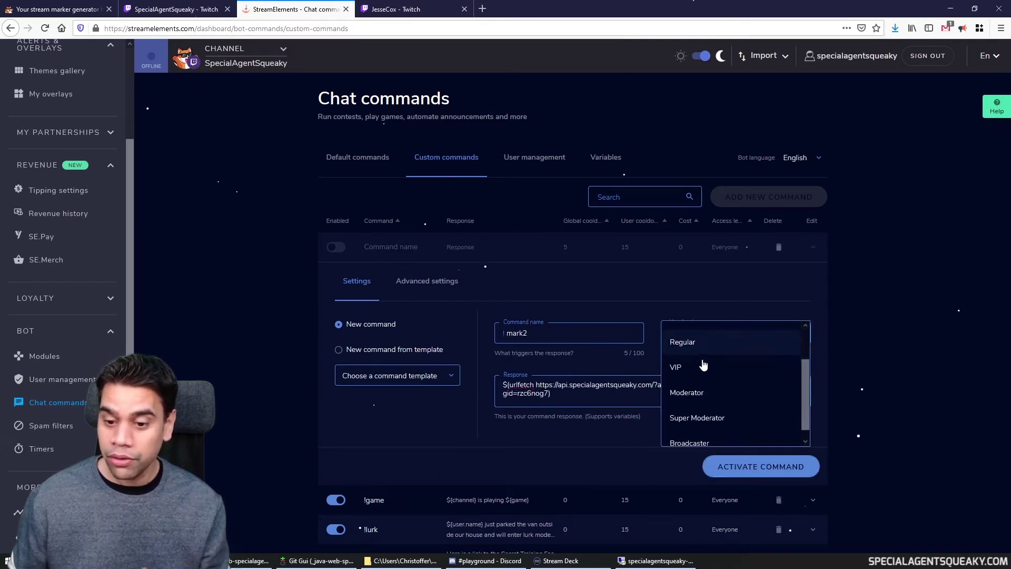
click(704, 433)
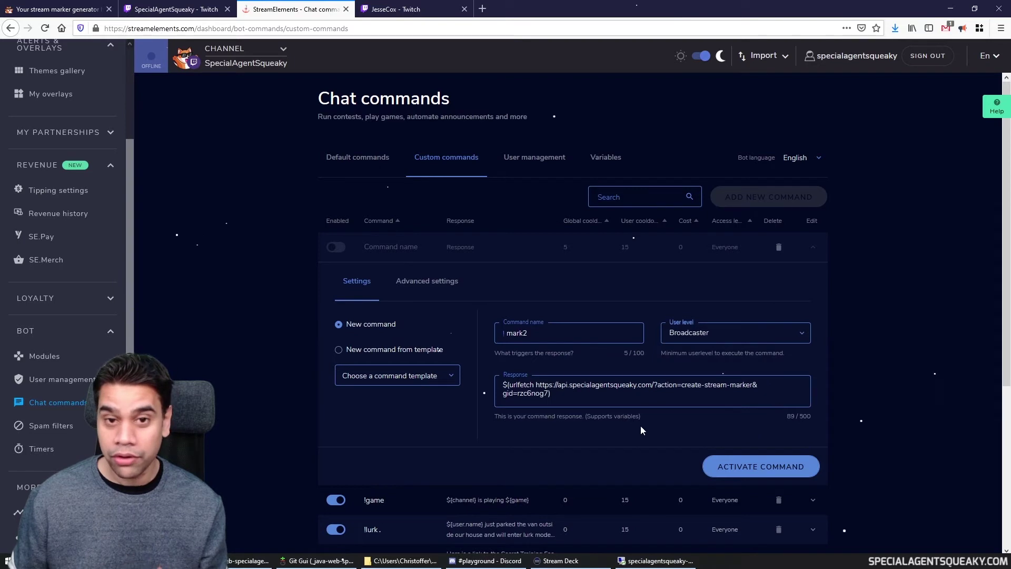
scroll(620, 438, down, 3)
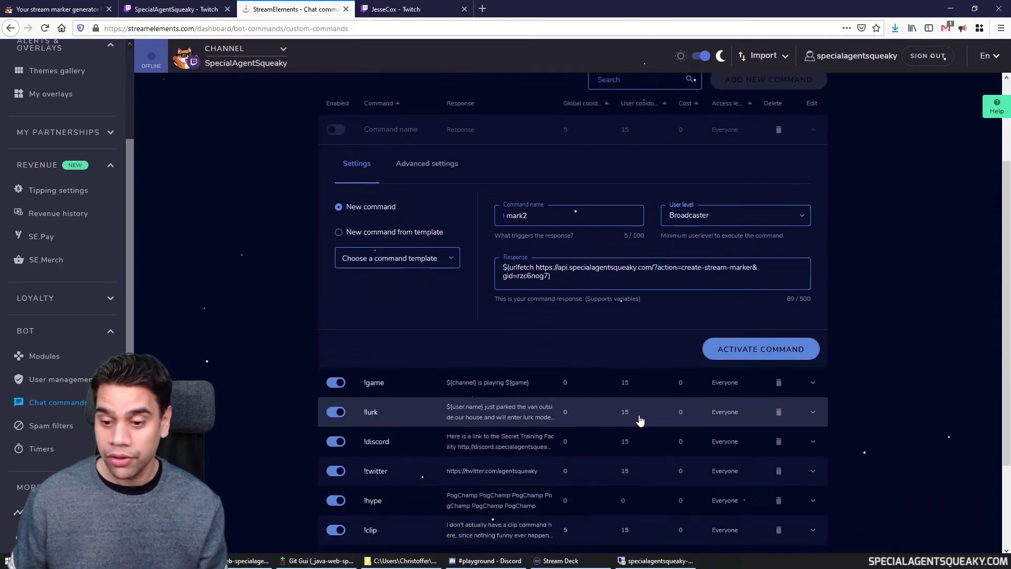
click(756, 343)
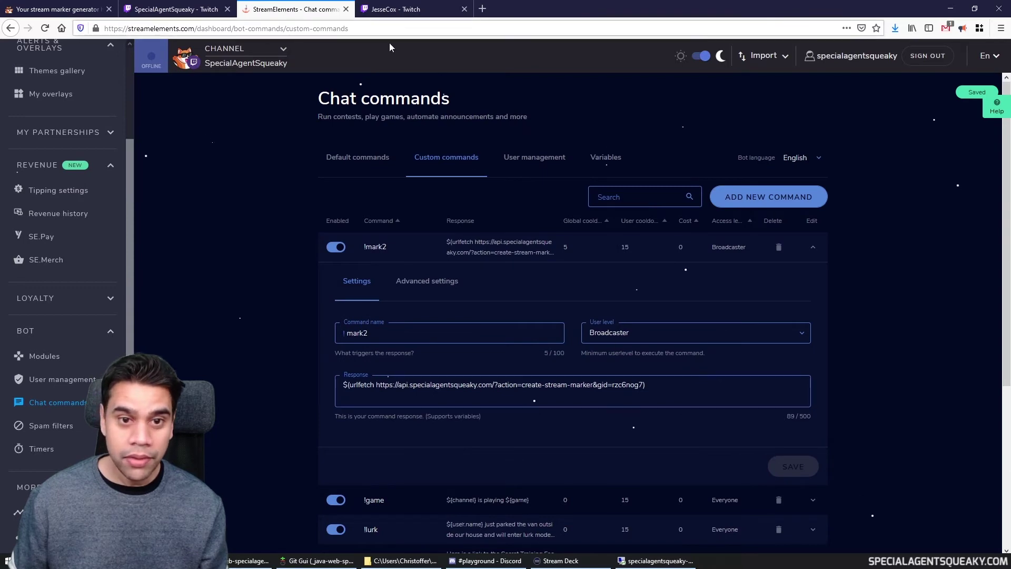
click(163, 12)
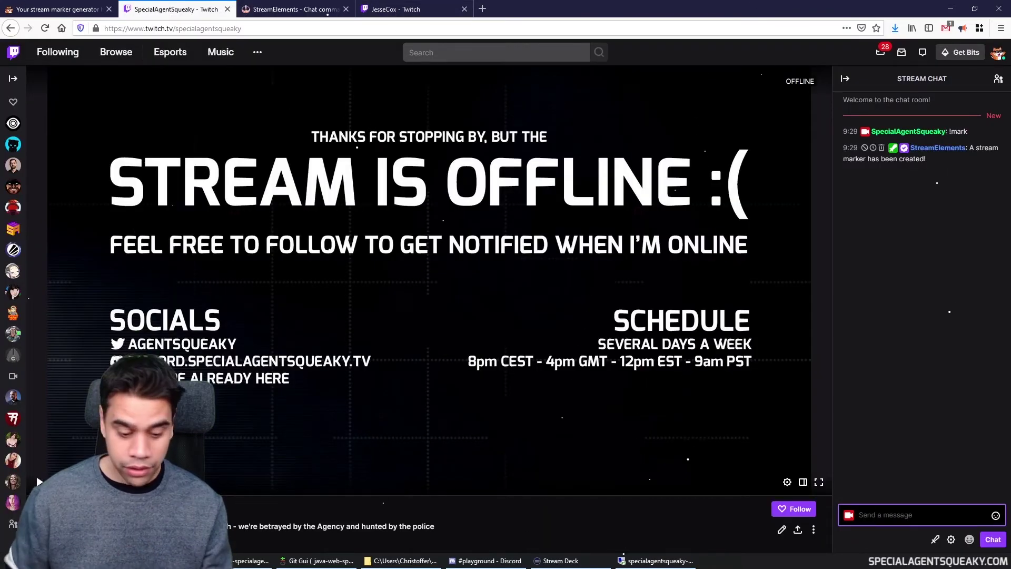
- Send !mark2 in Twitch chat and open the new 1h26m46s marker link posted in Discord
text(!mark)
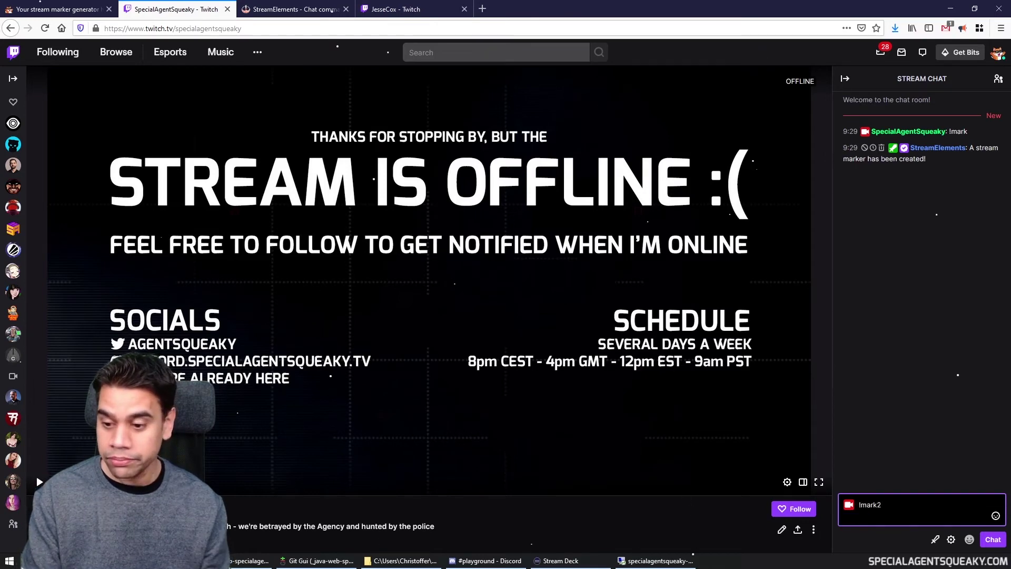
text(2)
key(Return)
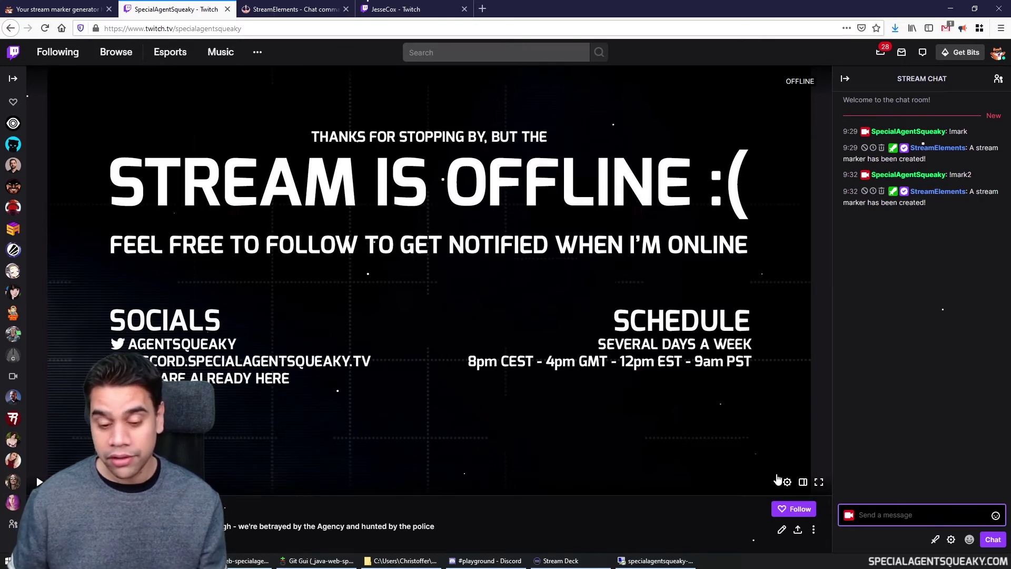
click(487, 561)
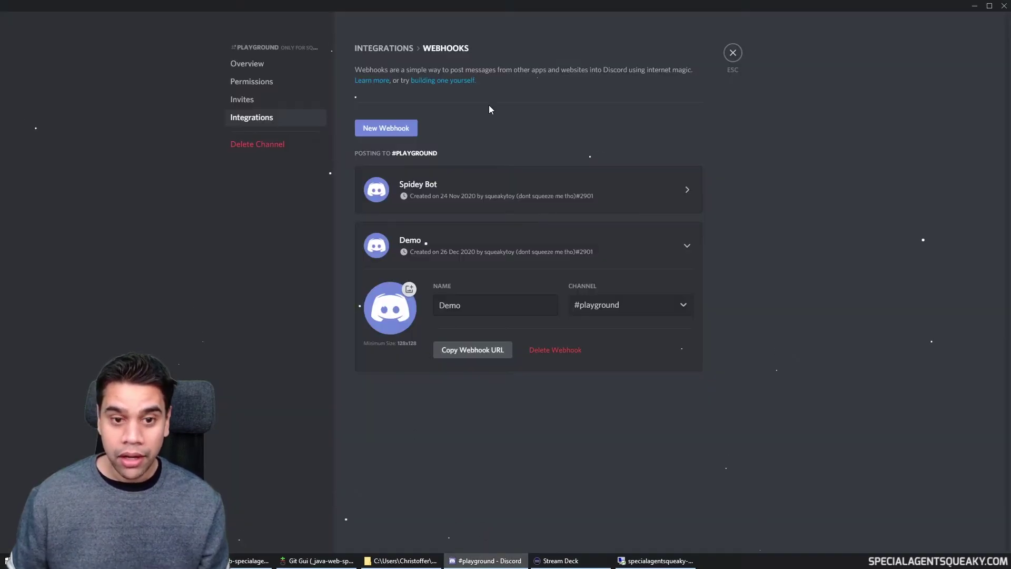
click(732, 54)
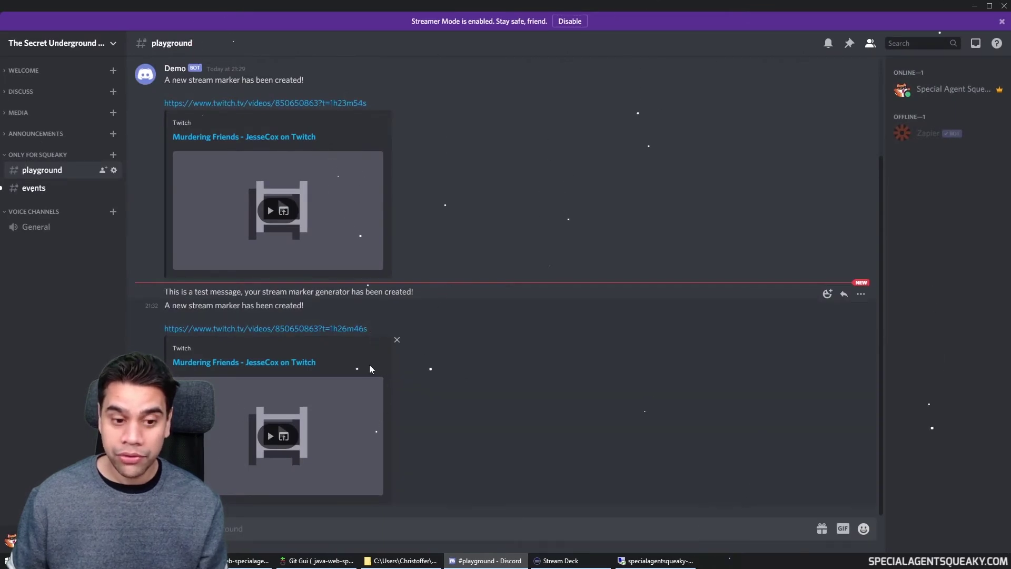
click(290, 330)
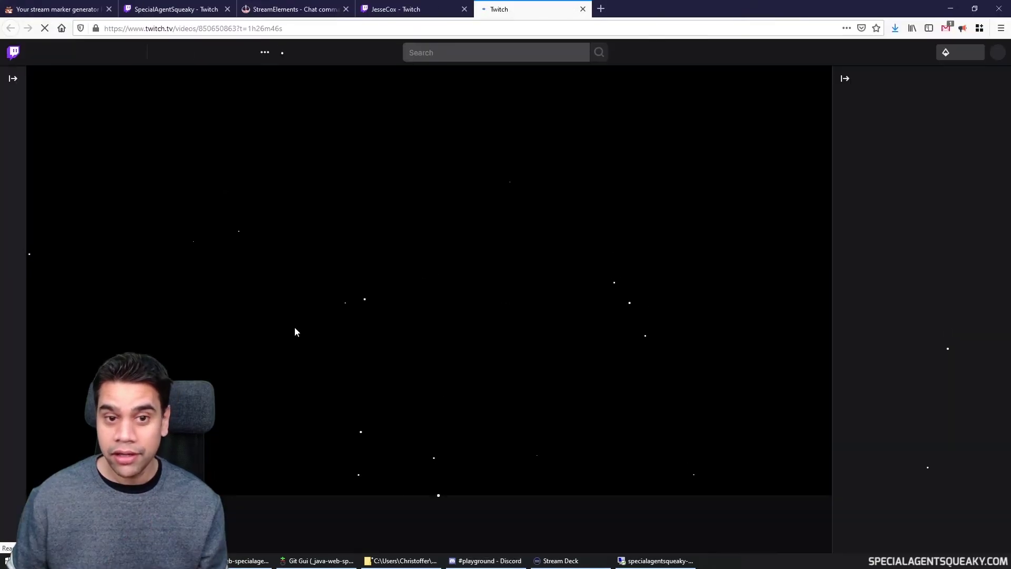